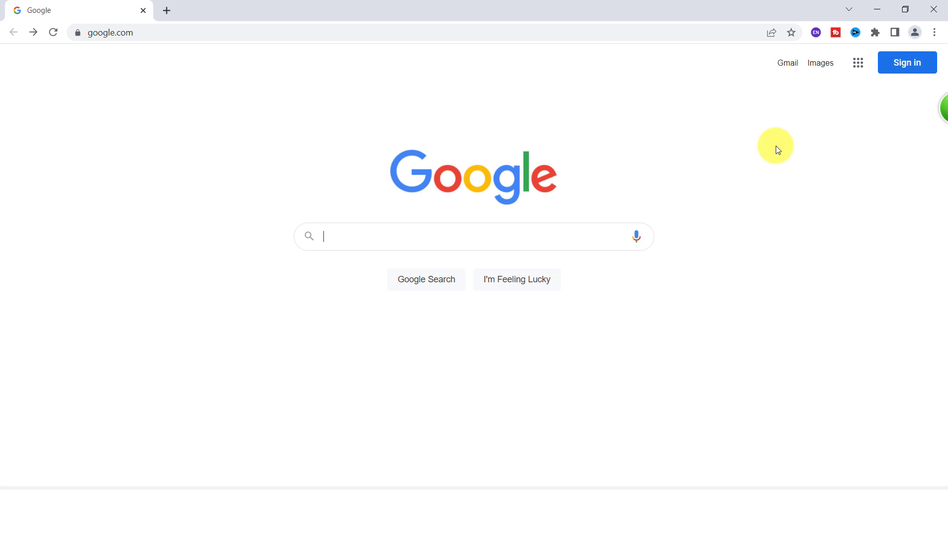
- Search Google for 'web store' to reach the Chrome Web Store
click(359, 238)
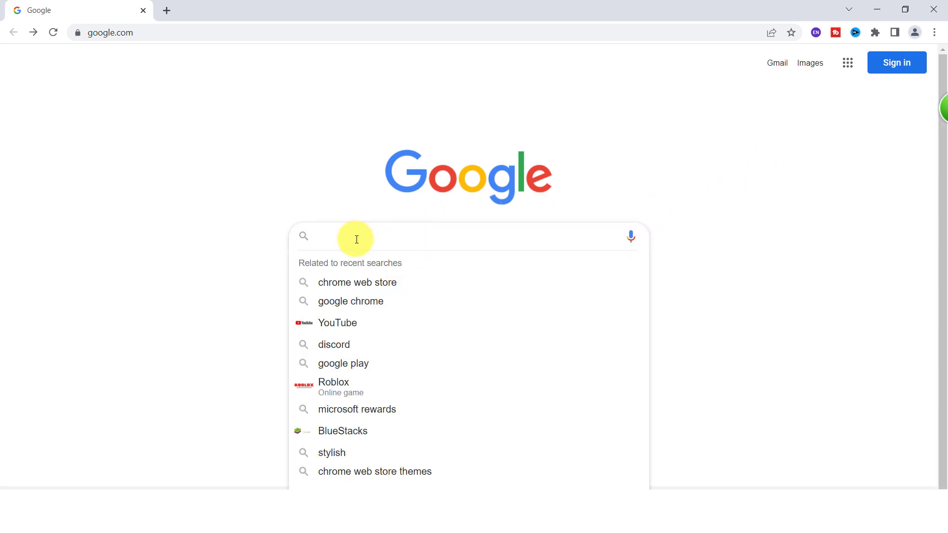
text(web store)
key(Return)
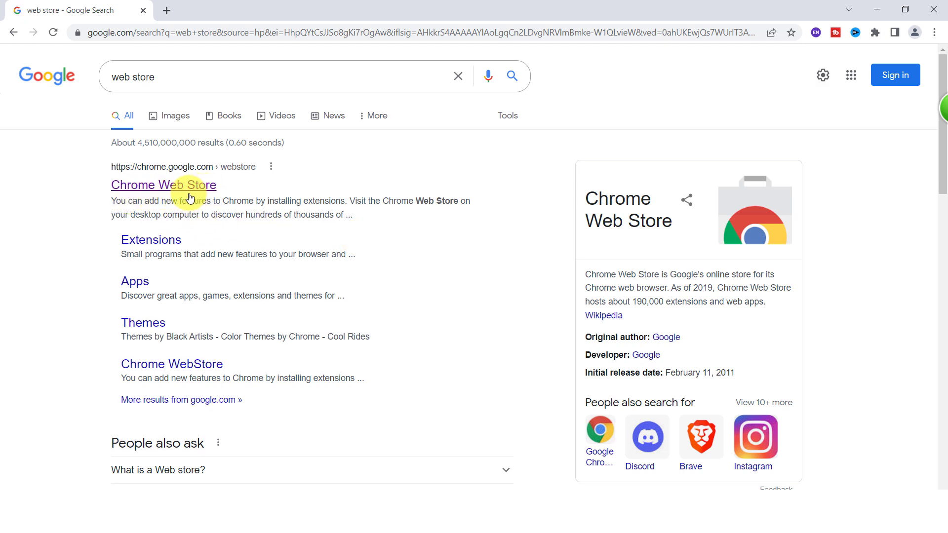
- Open the Chrome Web Store and search it for 'read and write'
click(130, 195)
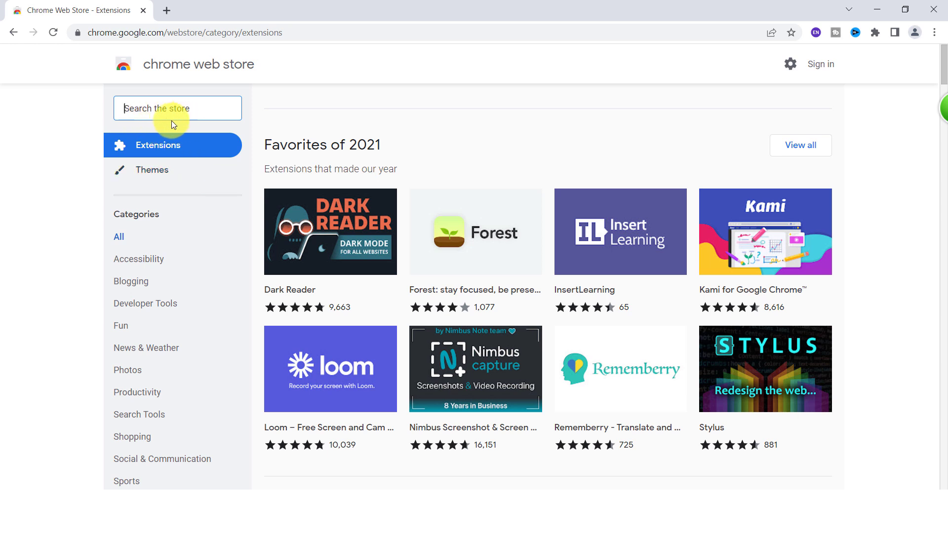
text(read and)
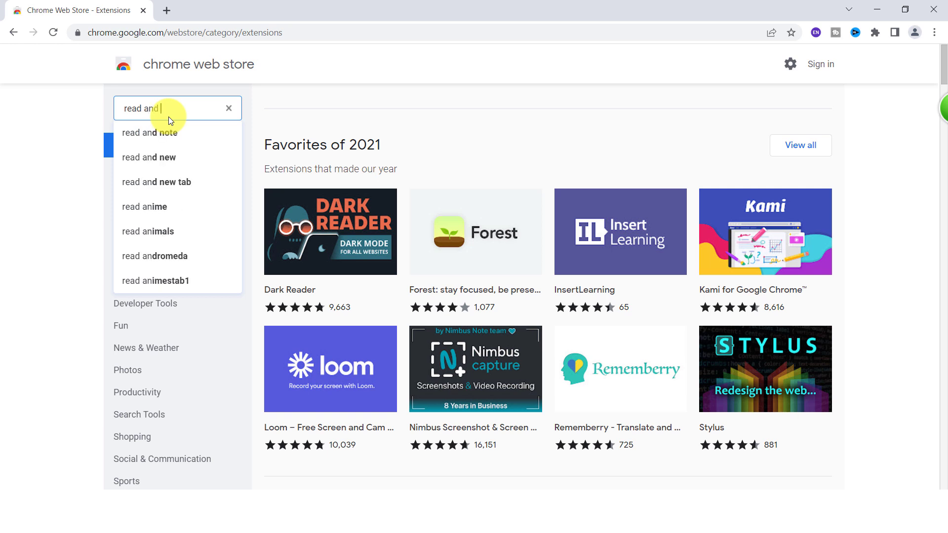
text( wri)
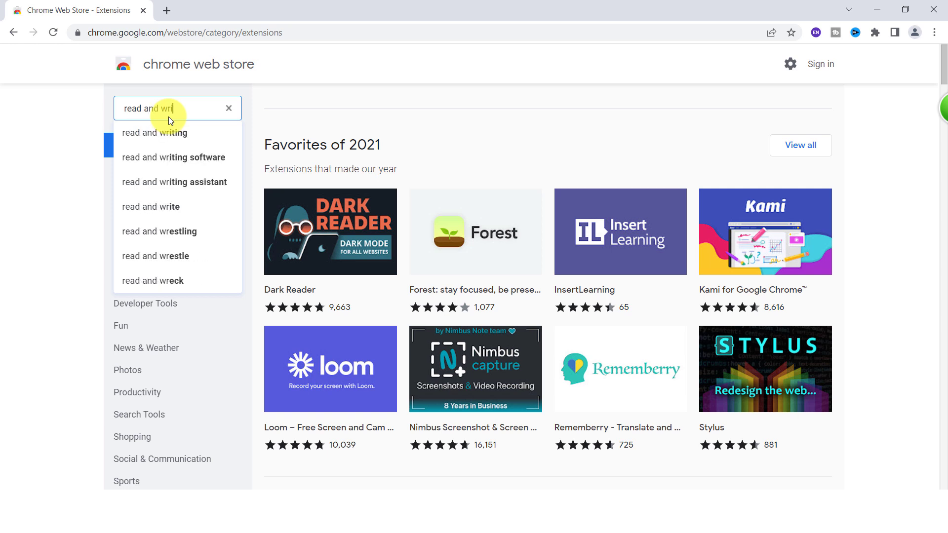
text(te)
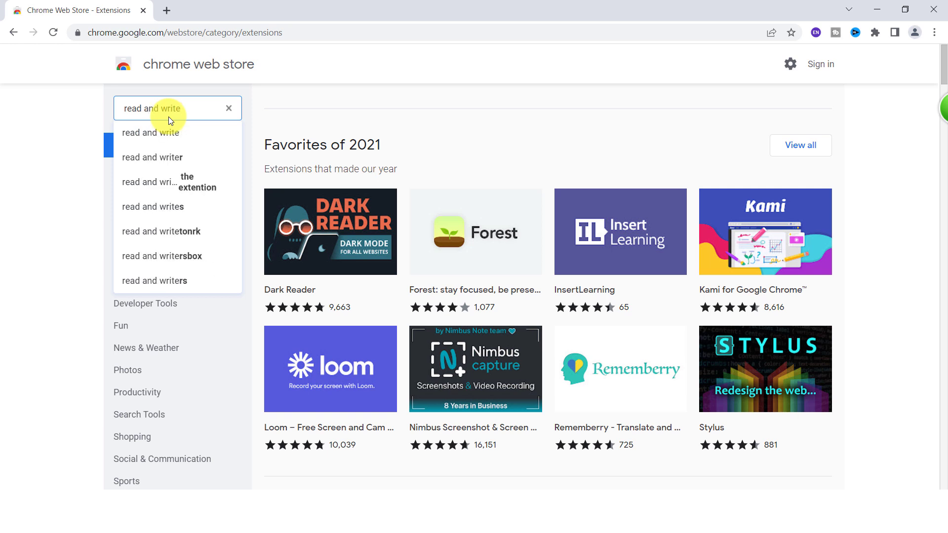
key(Return)
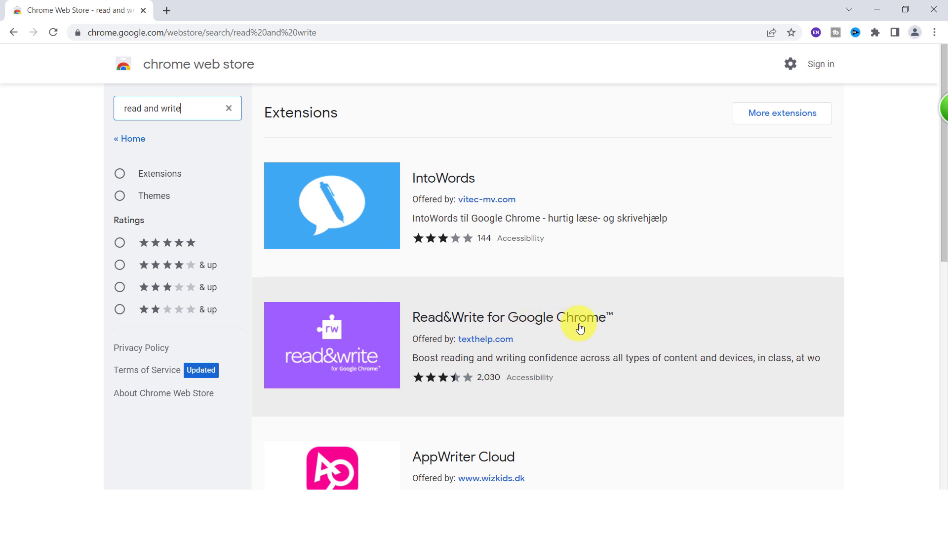
- Open the Read&Write for Google Chrome listing and add the extension to Chrome
click(560, 324)
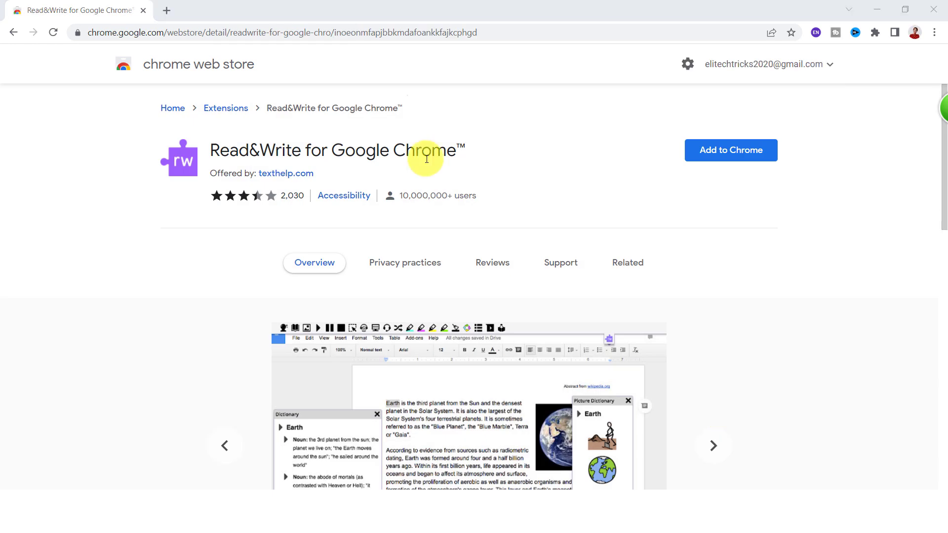
click(742, 151)
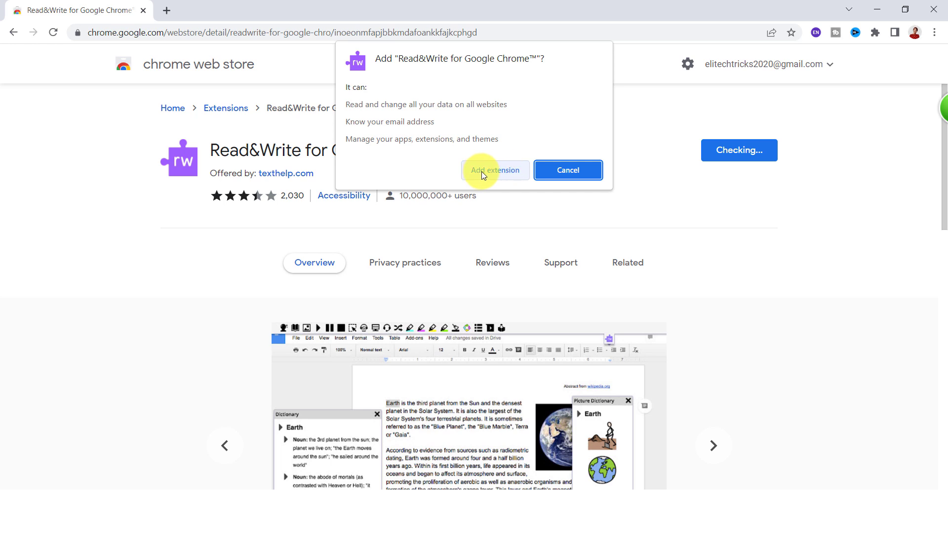
click(485, 171)
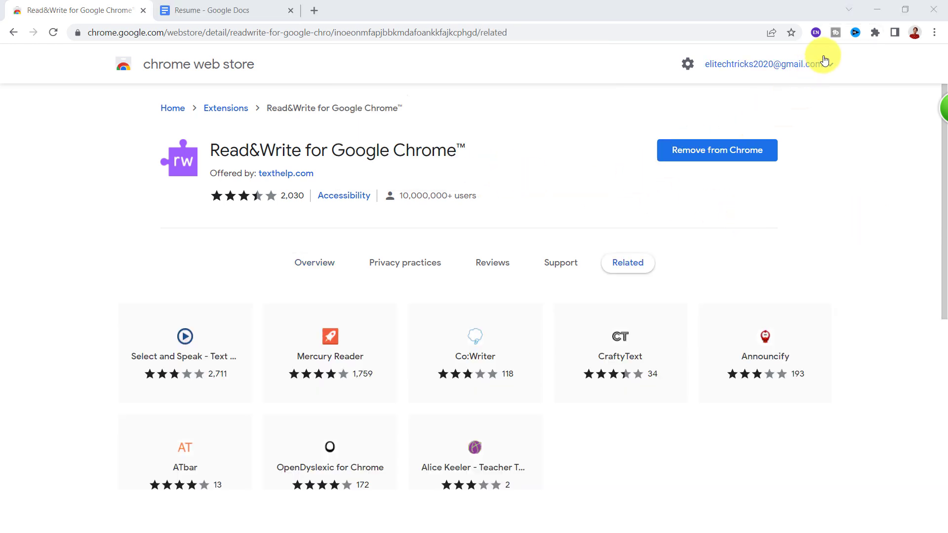
- Pin Read&Write in the Extensions menu, then switch to the Resume - Google Docs tab
click(876, 33)
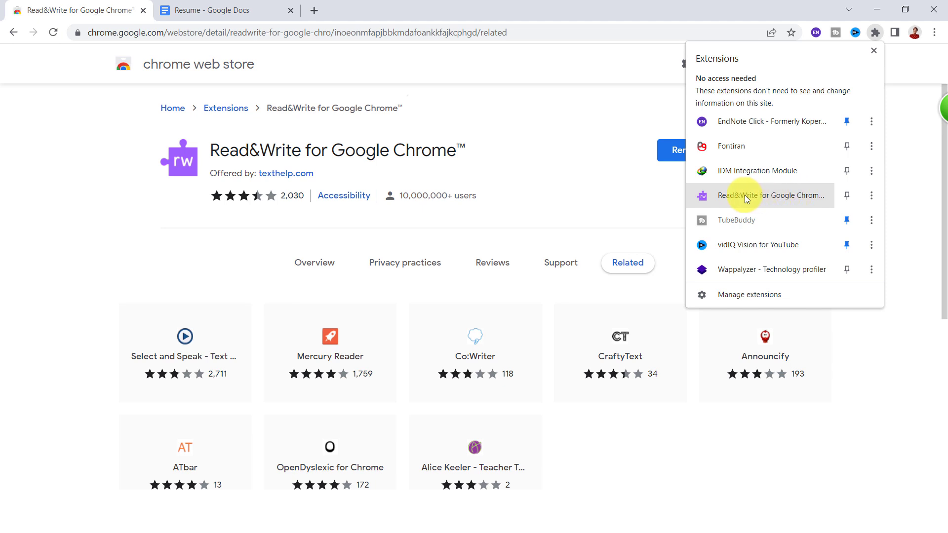
click(847, 195)
click(875, 51)
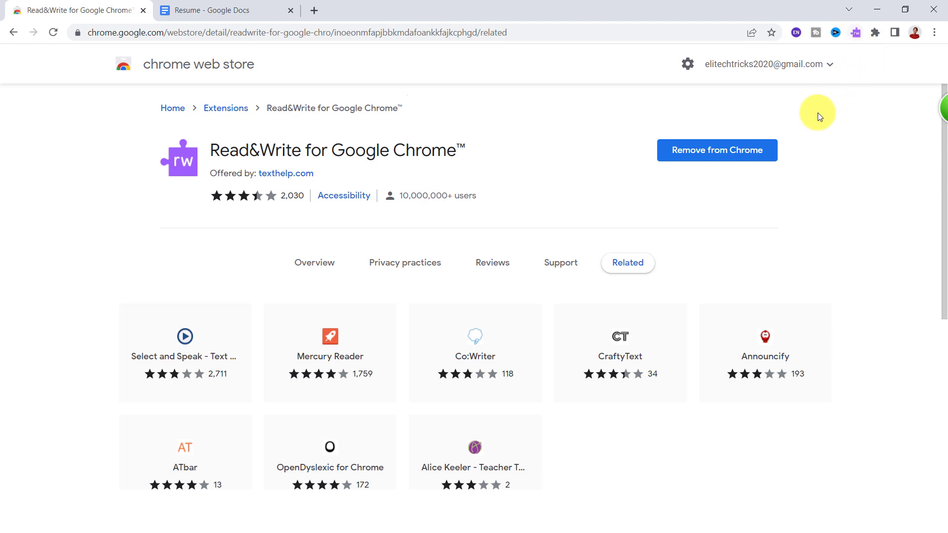
click(239, 10)
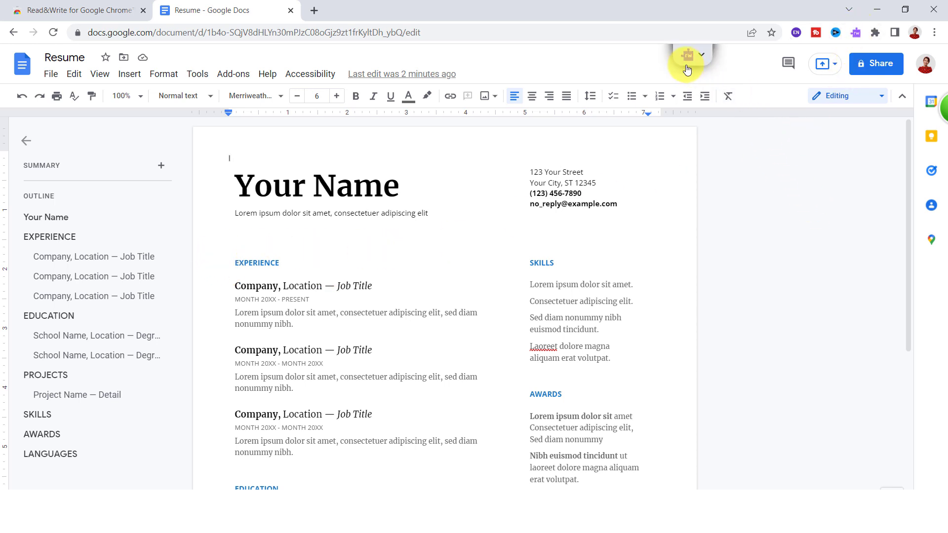
- Launch the Read&Write toolbar from its extension icon above the Resume
click(699, 67)
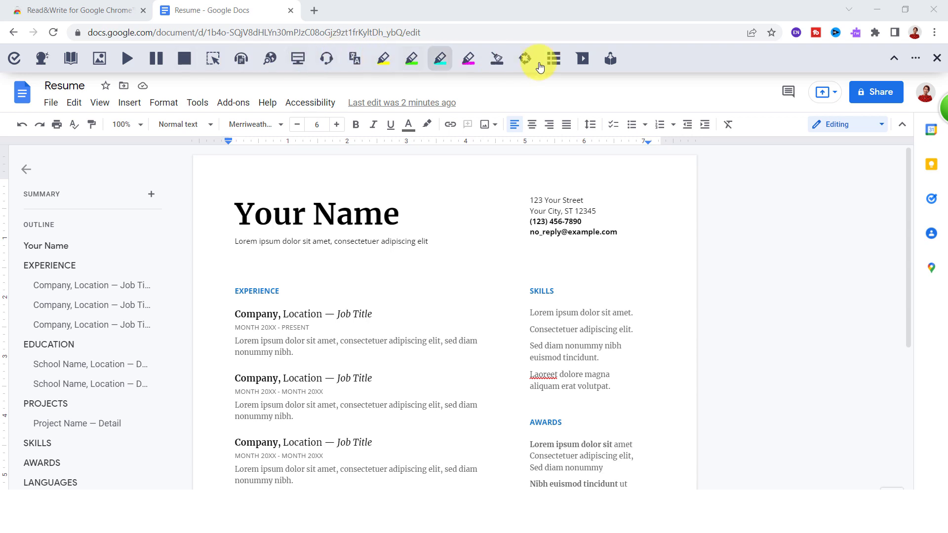
- Select the Your Name heading and contact block, then play it with Read&Write
drag(233, 212, 576, 235)
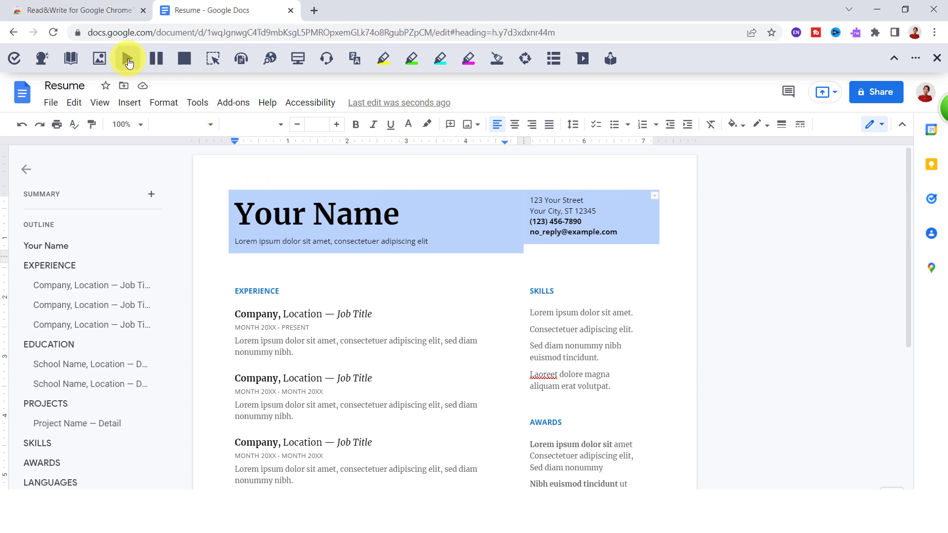
click(128, 62)
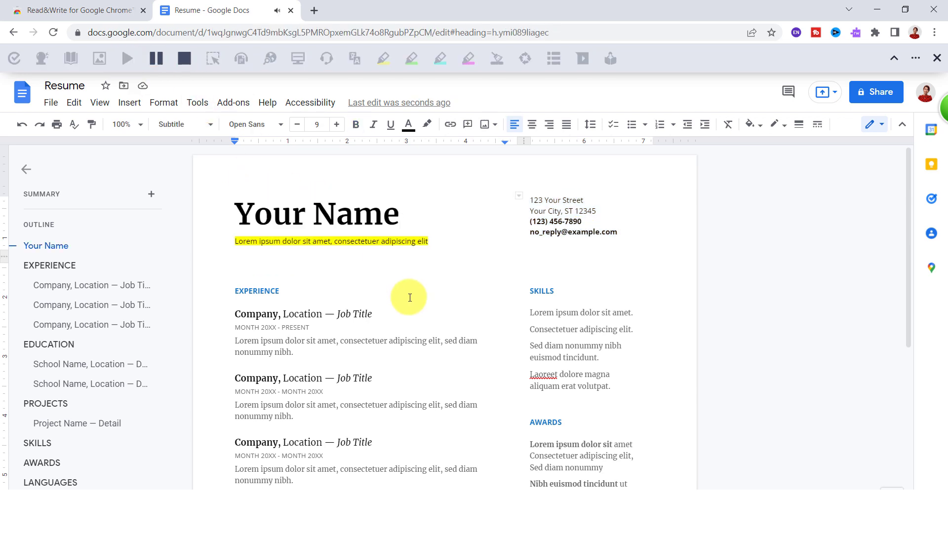